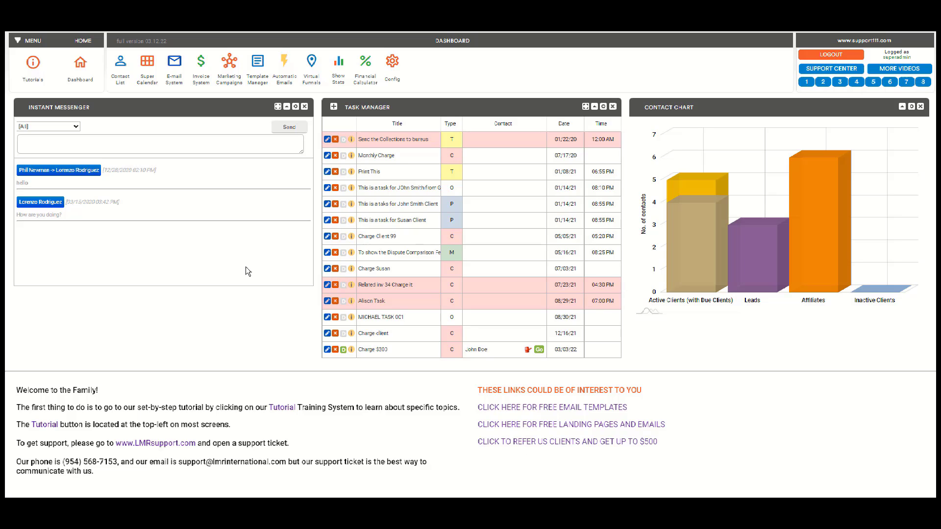
Step: Start a new contact and autofill its name, company, contact details and address from a saved entry
click(122, 82)
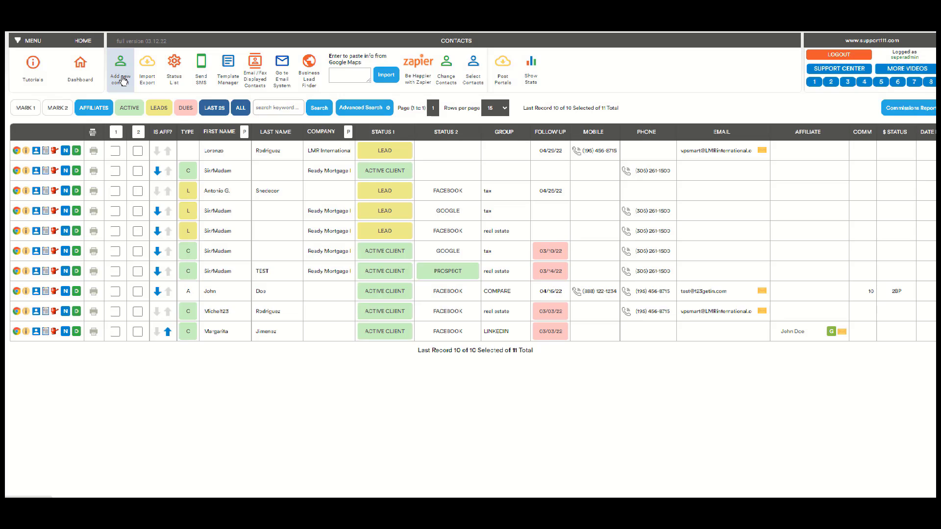
click(121, 79)
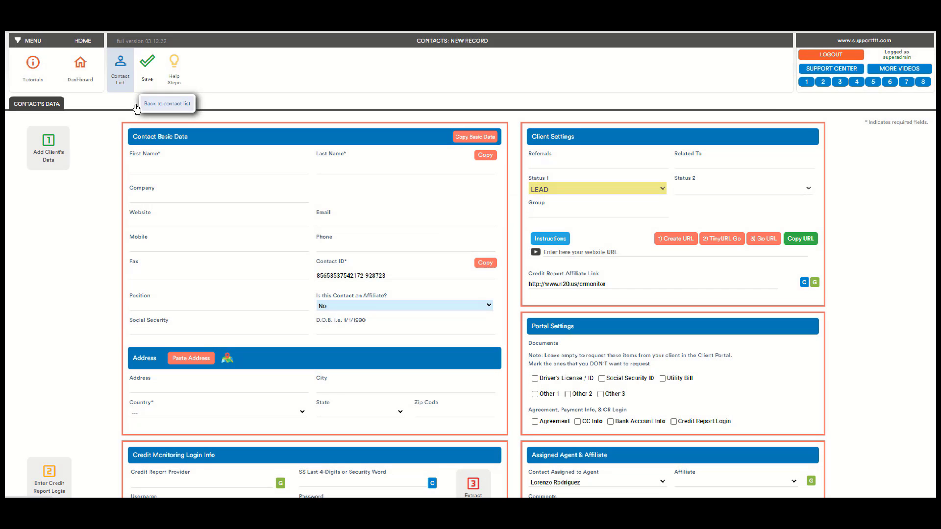
click(164, 171)
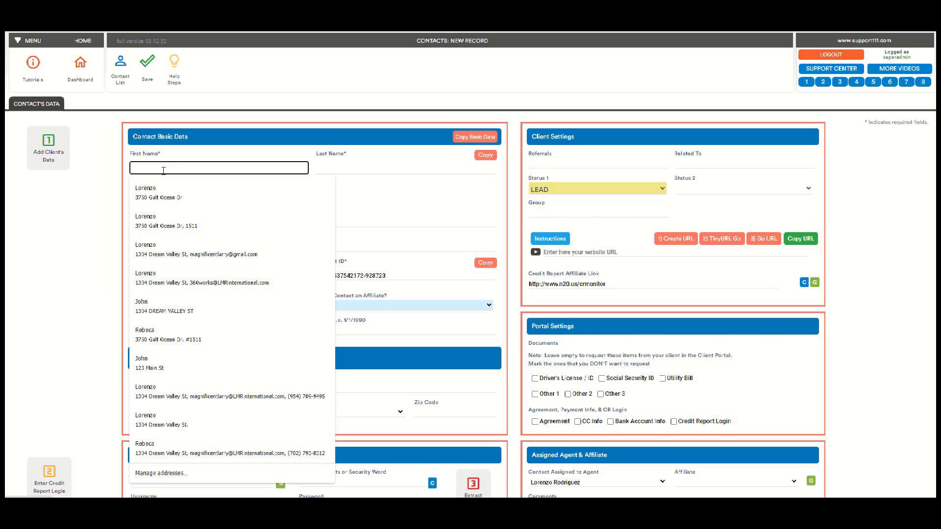
click(170, 198)
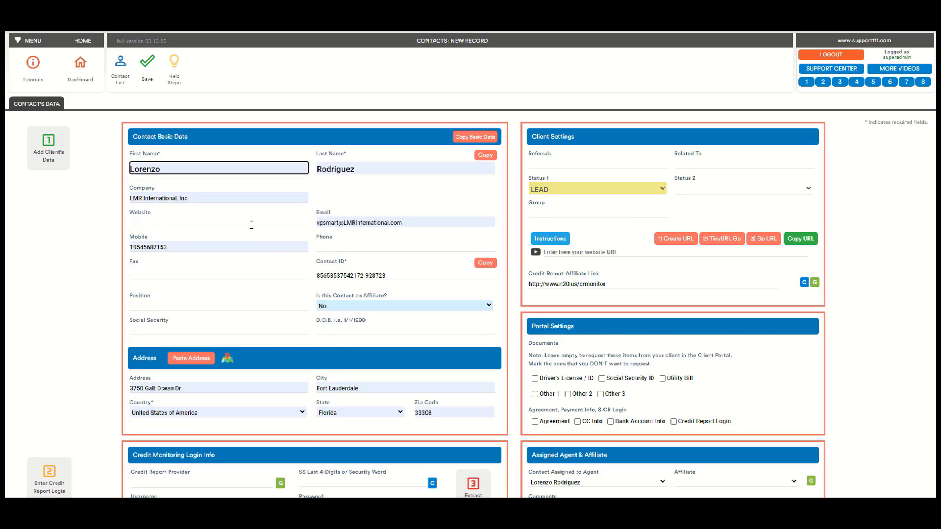
Step: Fill in the client's Social Security number and date of birth from saved entries
click(153, 329)
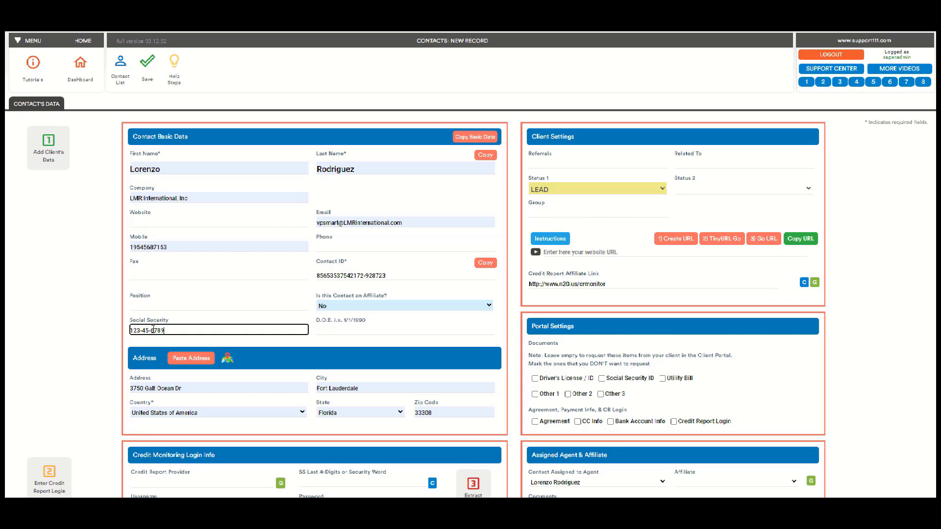
click(340, 329)
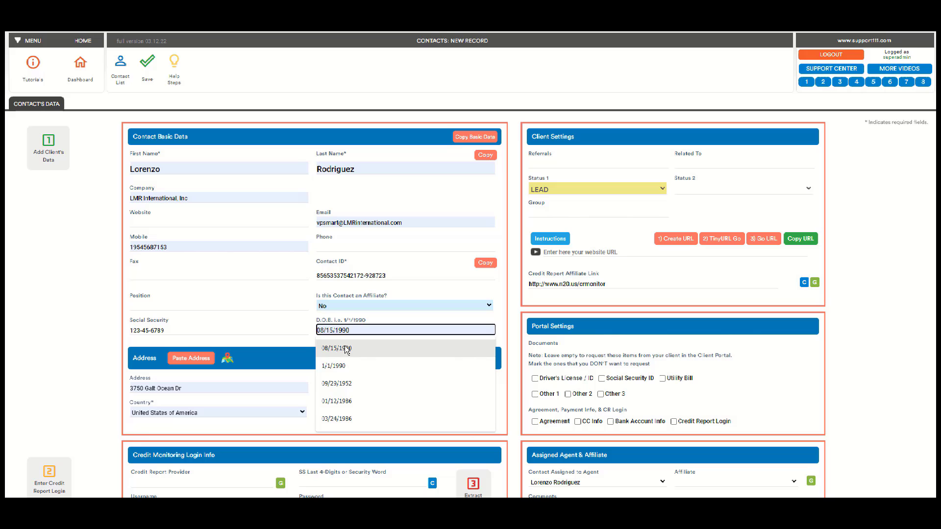
click(346, 349)
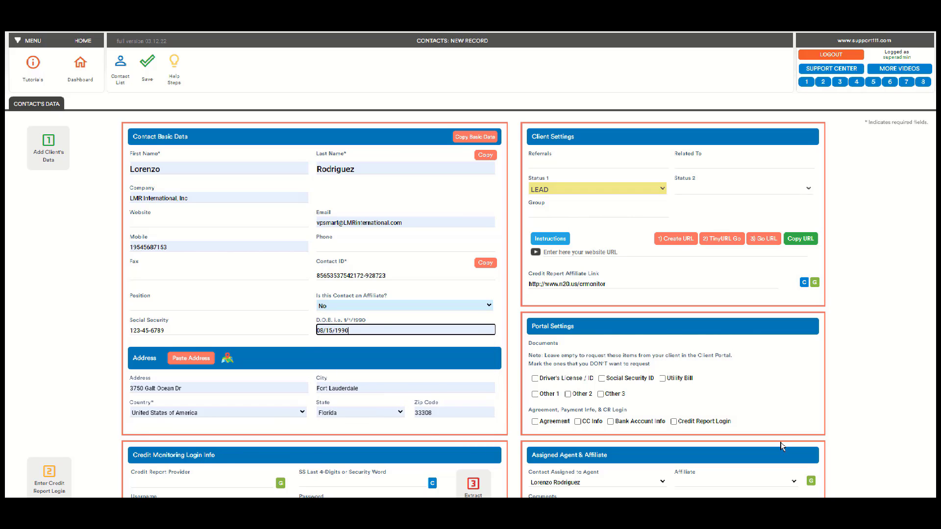
scroll(163, 400, down, 1)
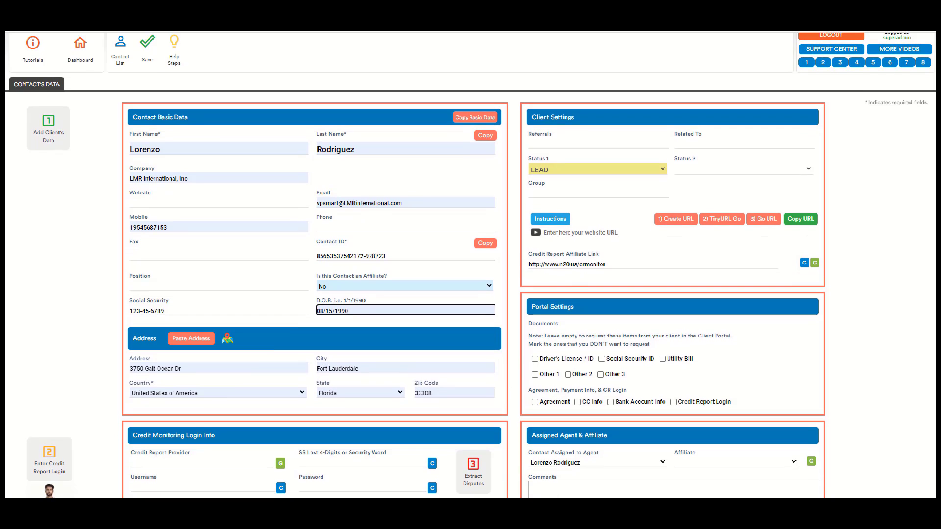
click(167, 424)
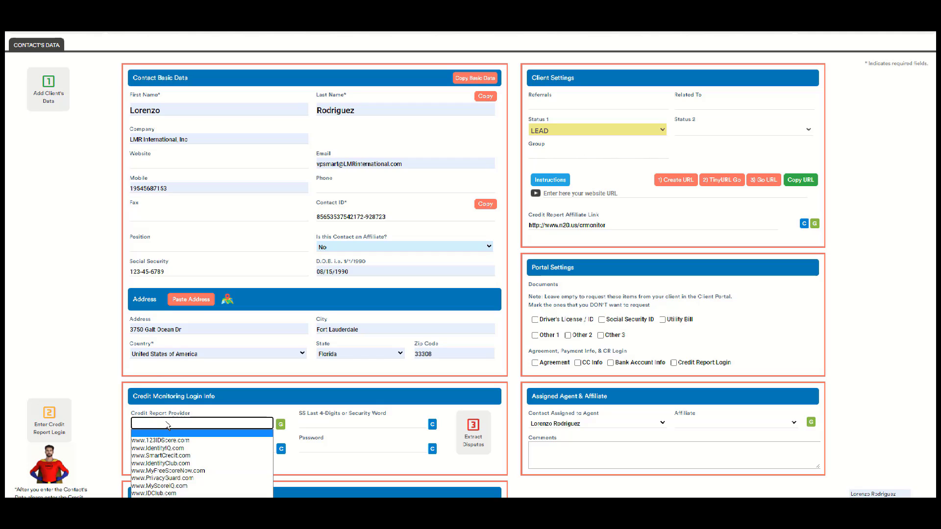
click(185, 441)
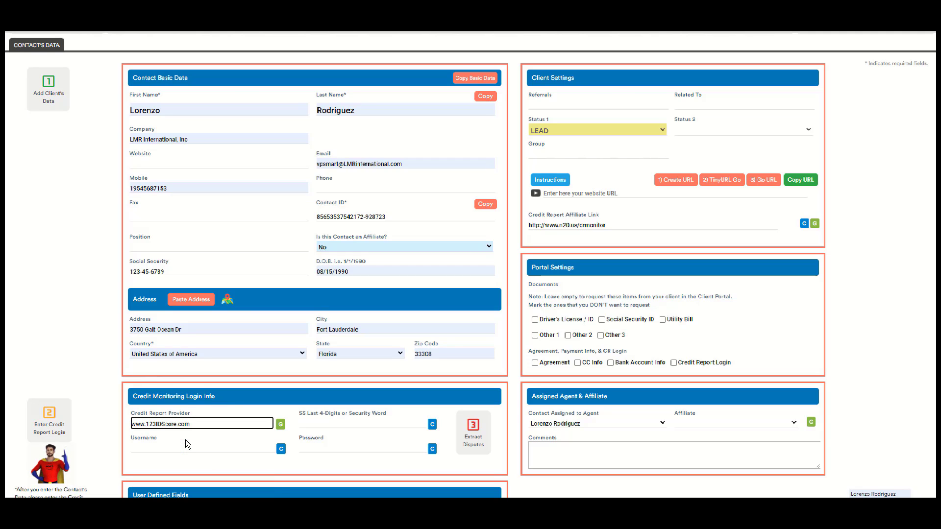
click(175, 446)
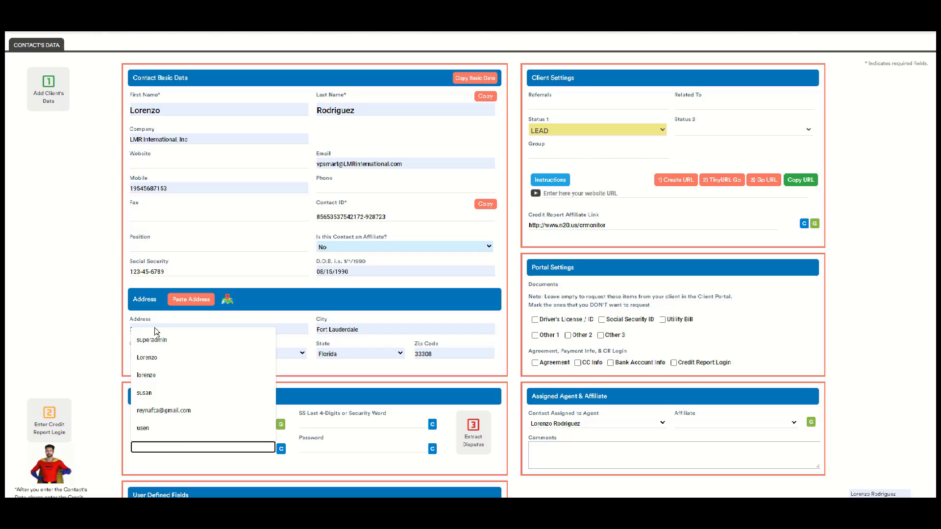
click(148, 358)
click(357, 423)
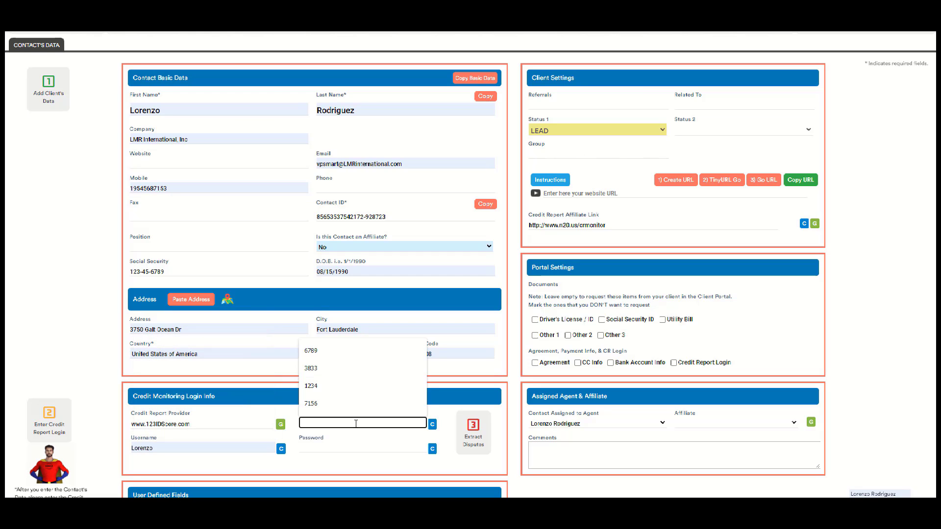
text(6789)
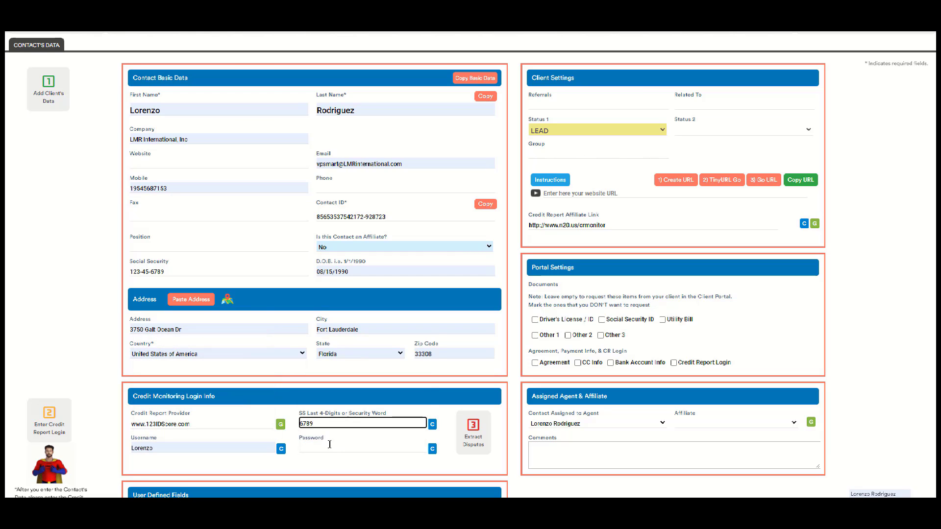
click(319, 446)
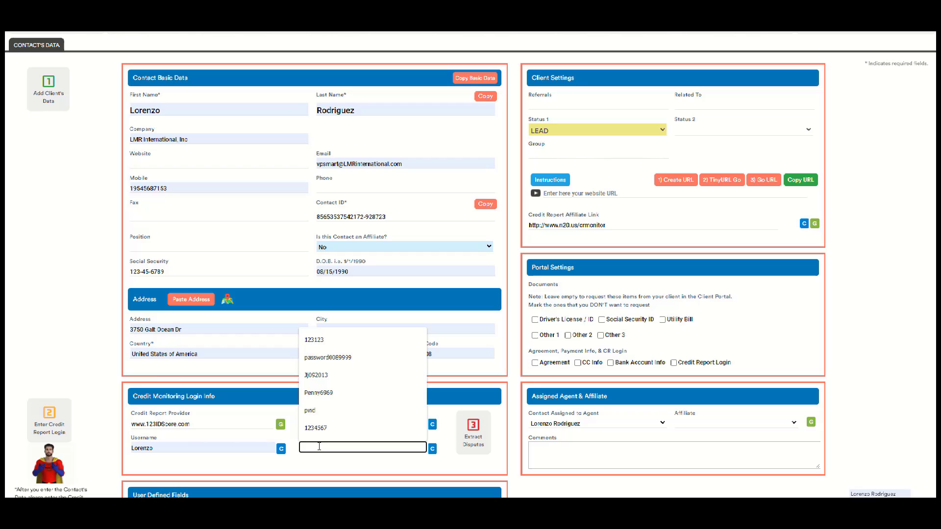
click(324, 343)
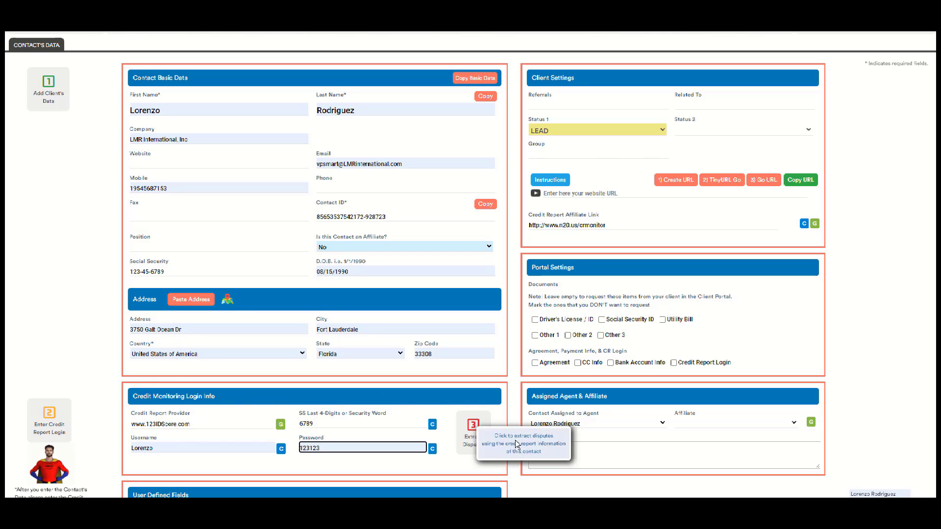
Step: Extract the disputes from the credit report and show 100 rows per page
click(474, 435)
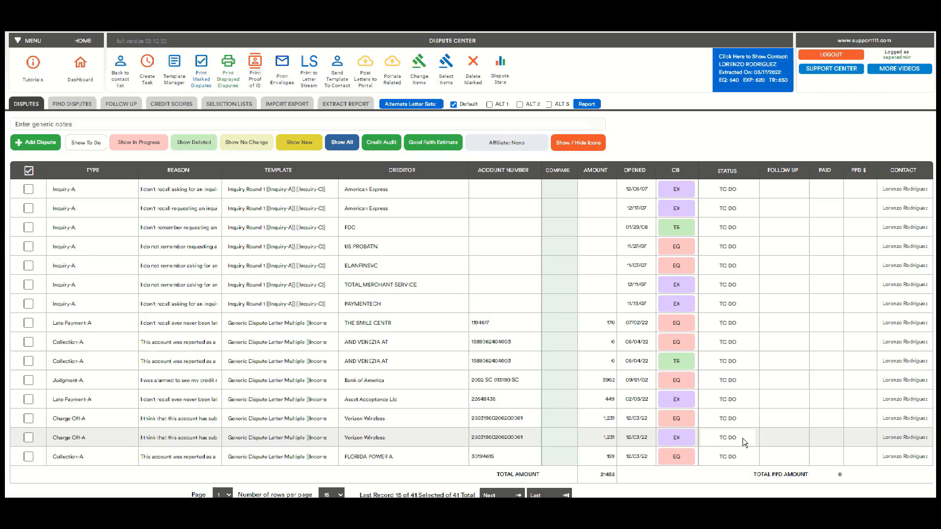
scroll(745, 443, down, 1)
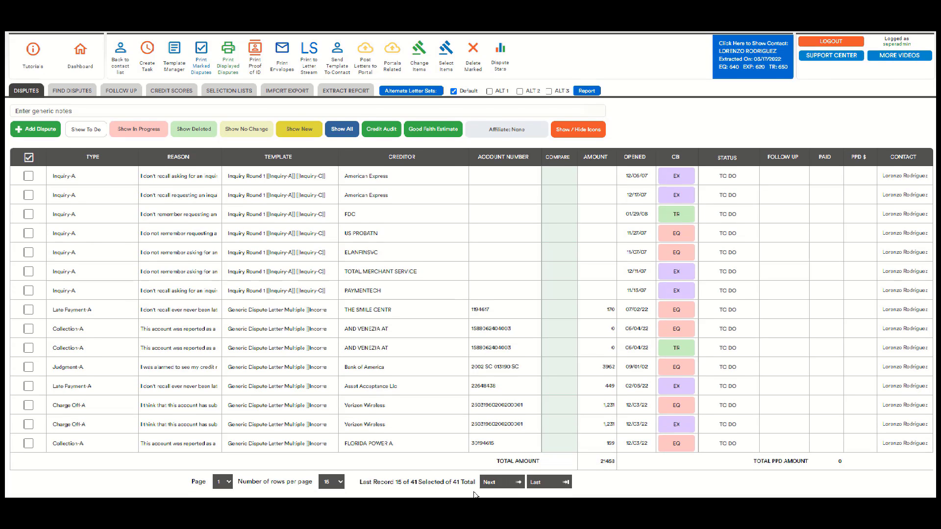
click(340, 483)
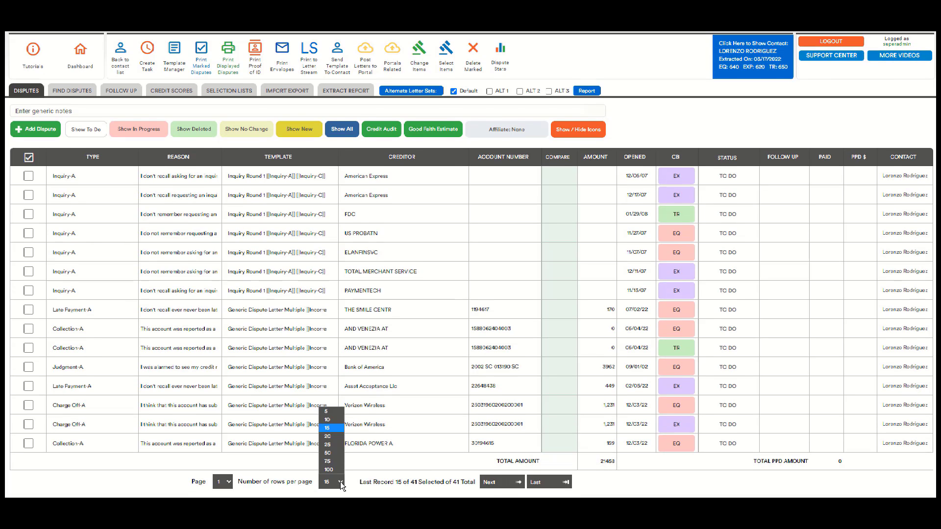
click(328, 470)
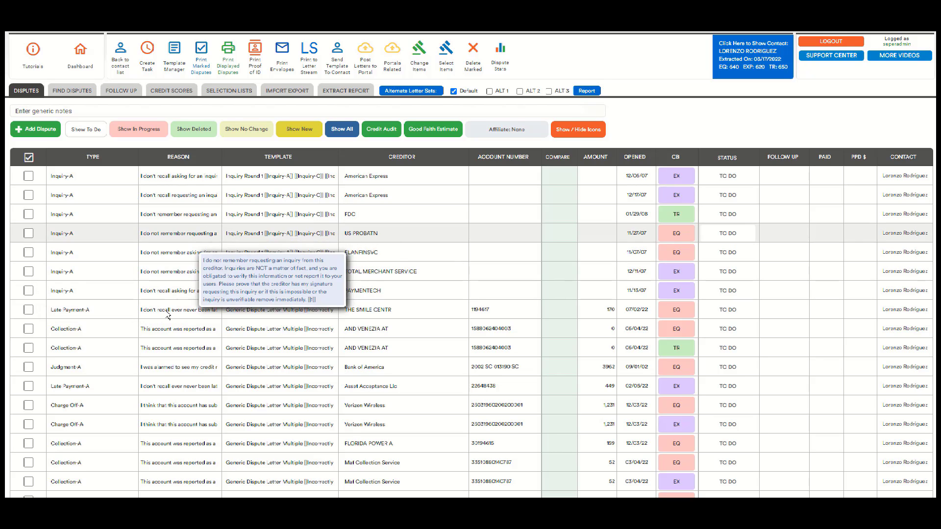
Step: Mark the PAYMENTECH, THE SMILE CENTR, AND VENEZIA AT, Bank of America and Verizon Wireless disputes
click(27, 290)
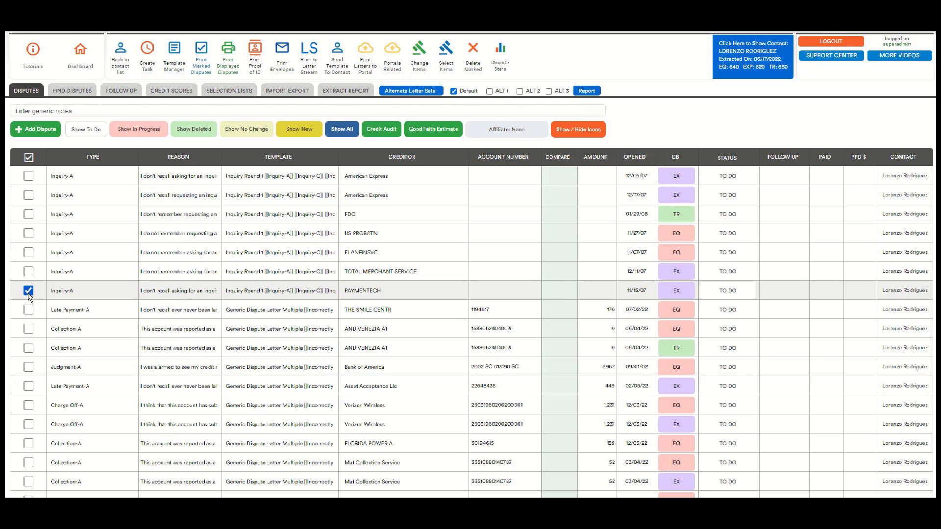
click(29, 309)
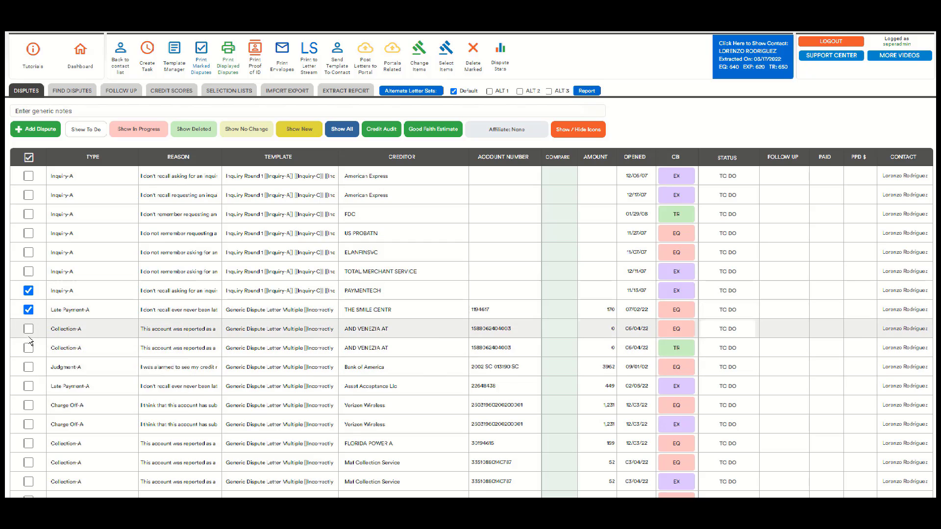
click(28, 329)
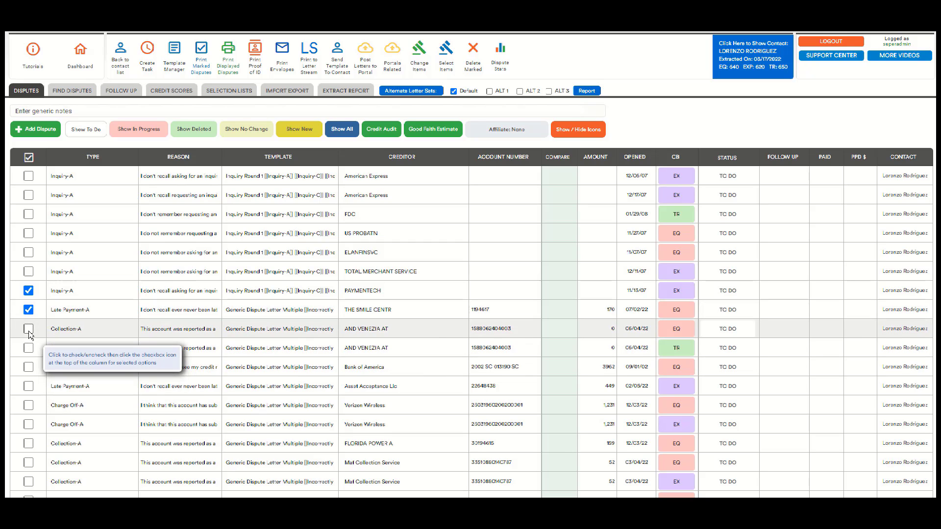
click(29, 367)
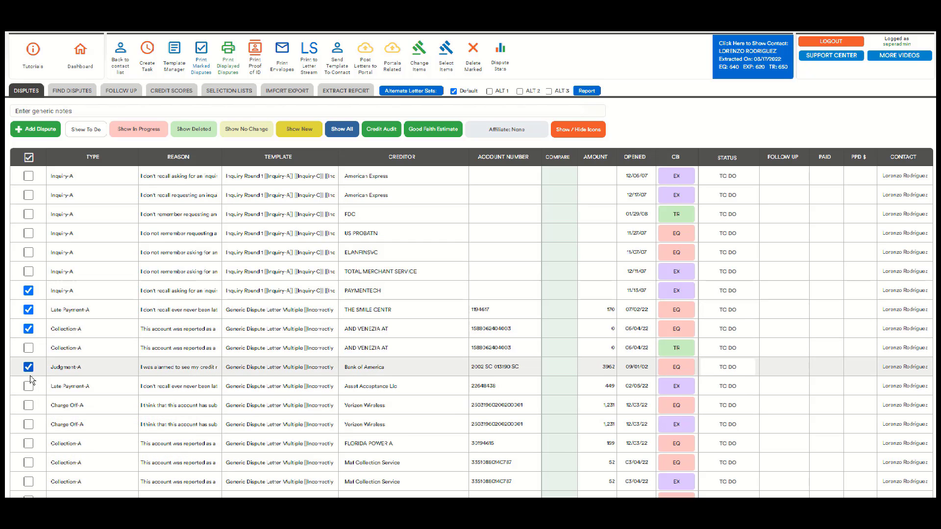
click(28, 405)
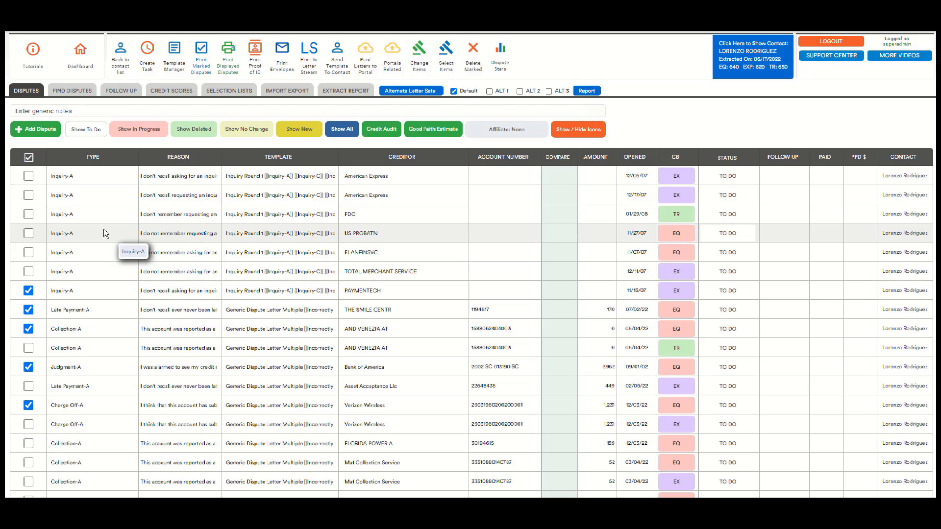
Step: Print the marked disputes for all credit bureaus, setting them IN PROGRESS with a 05/01/22 follow-up
click(201, 68)
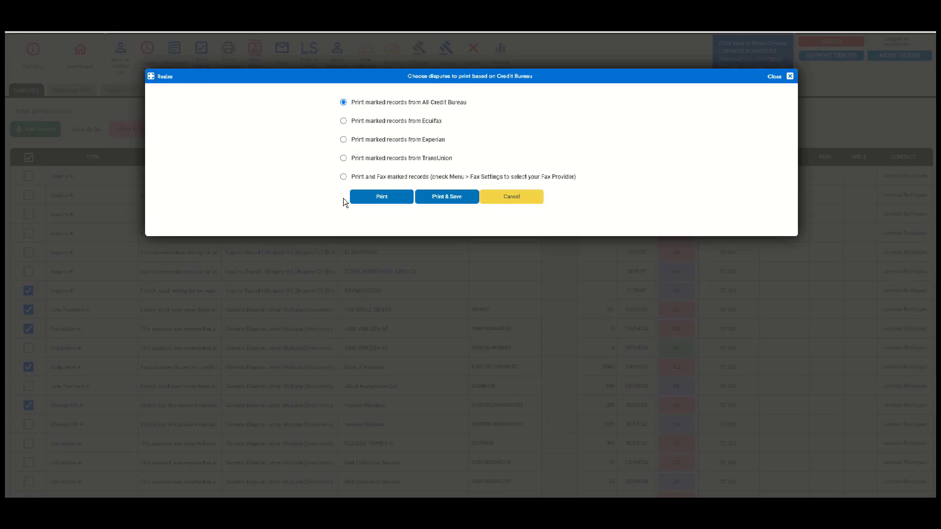
click(376, 198)
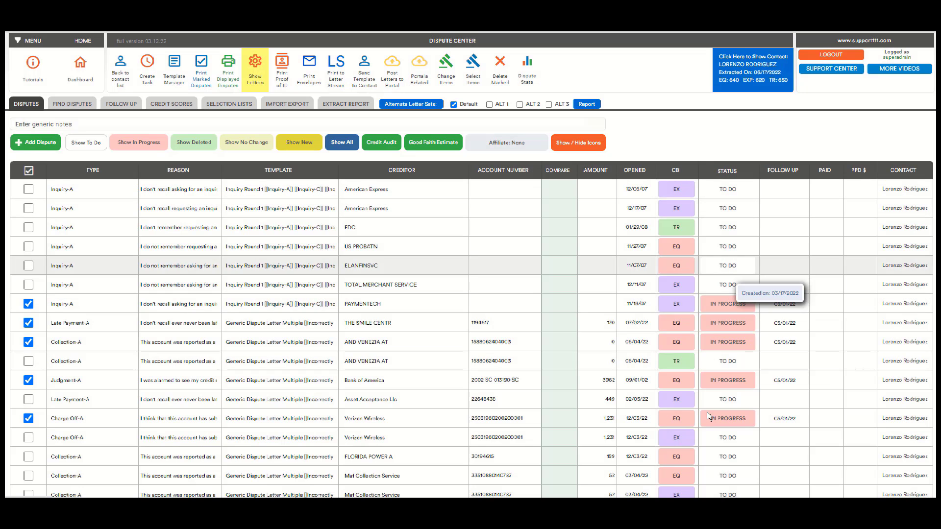
mouse_move(713, 374)
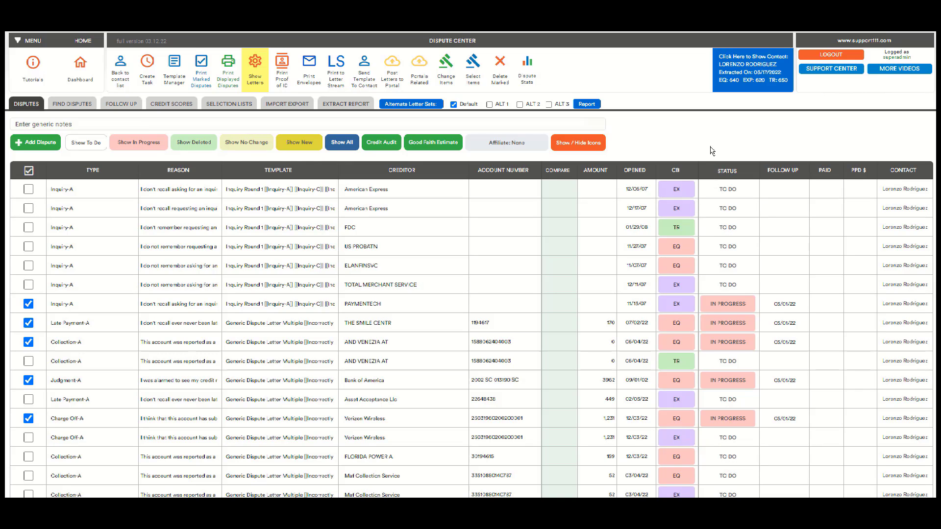
Step: Pull the client's current credit report from 123IDScore under Extract Report
click(346, 104)
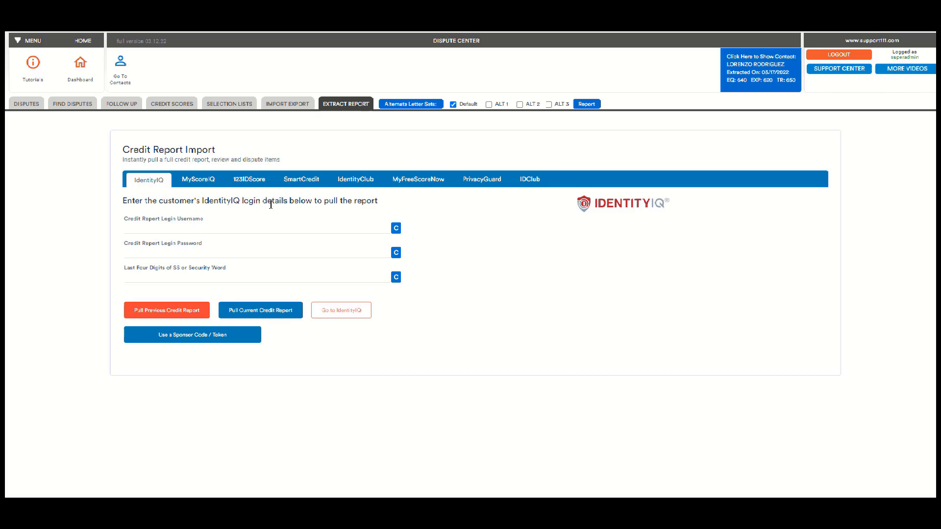
click(236, 183)
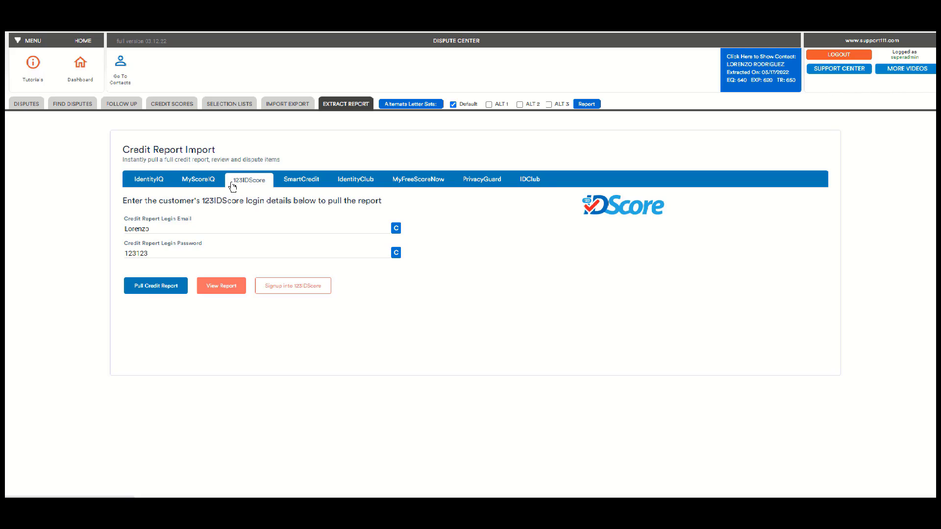
click(166, 288)
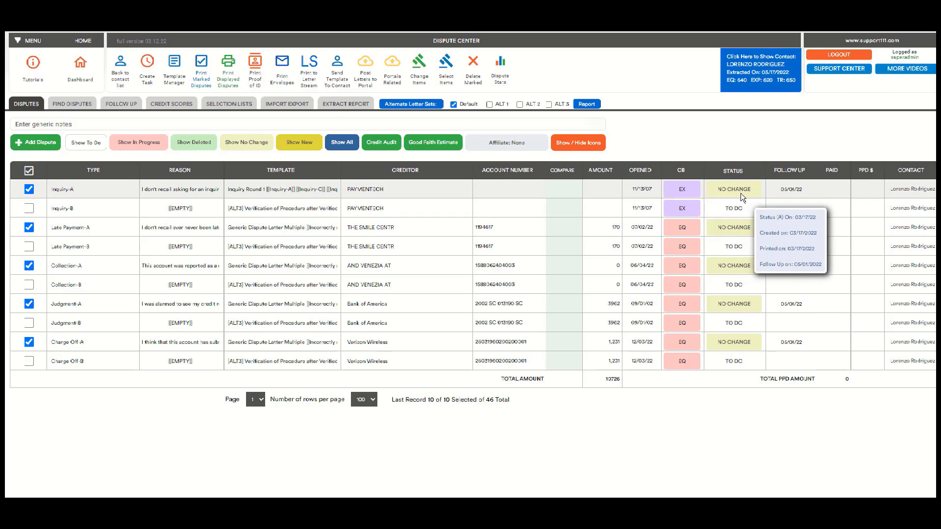
mouse_move(744, 237)
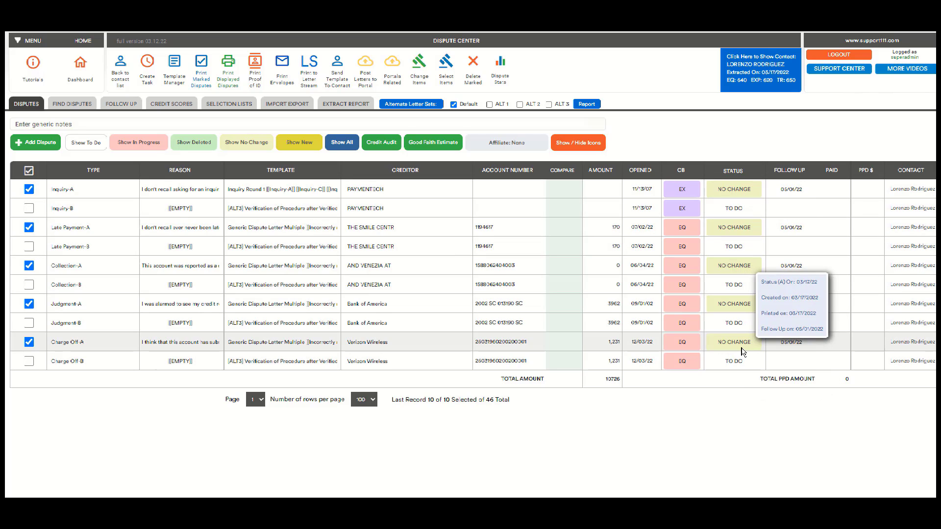
mouse_move(747, 191)
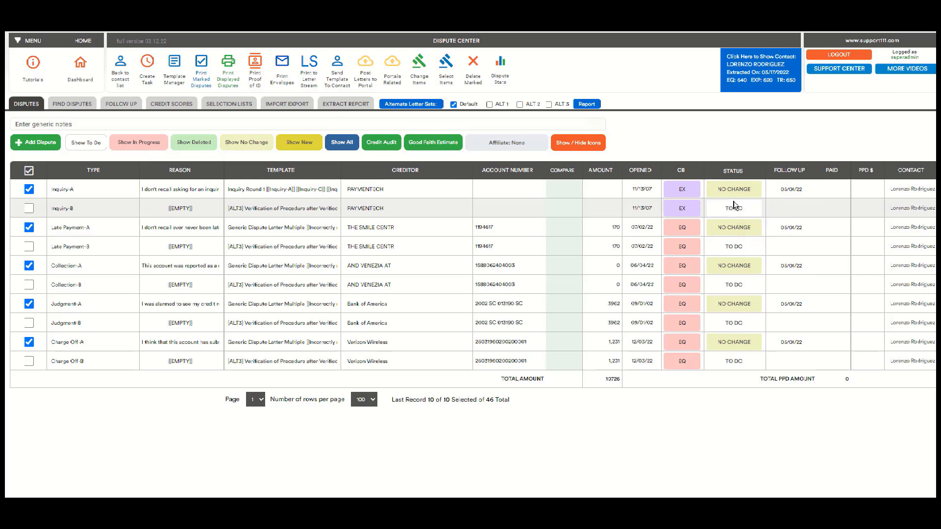
mouse_move(736, 212)
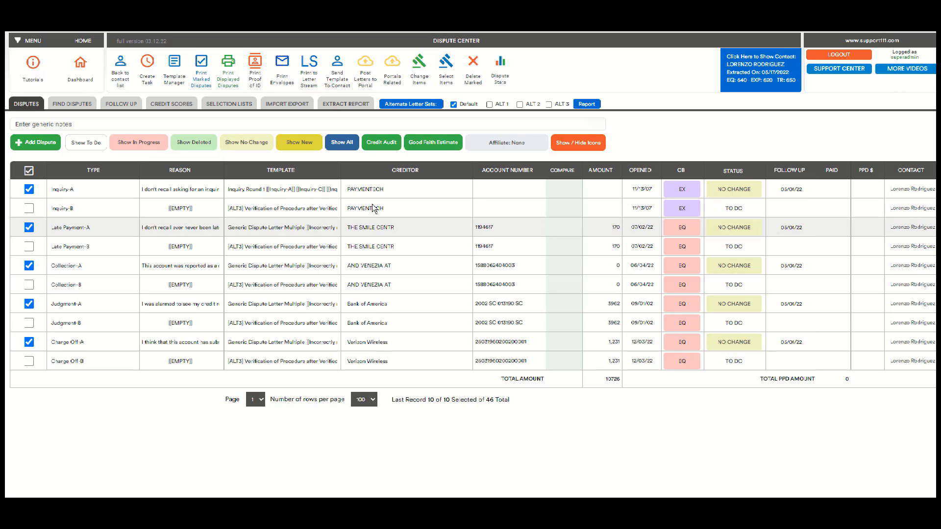
Step: Print the displayed TO DO disputes for all credit bureaus as a 4-page letter PDF
click(228, 76)
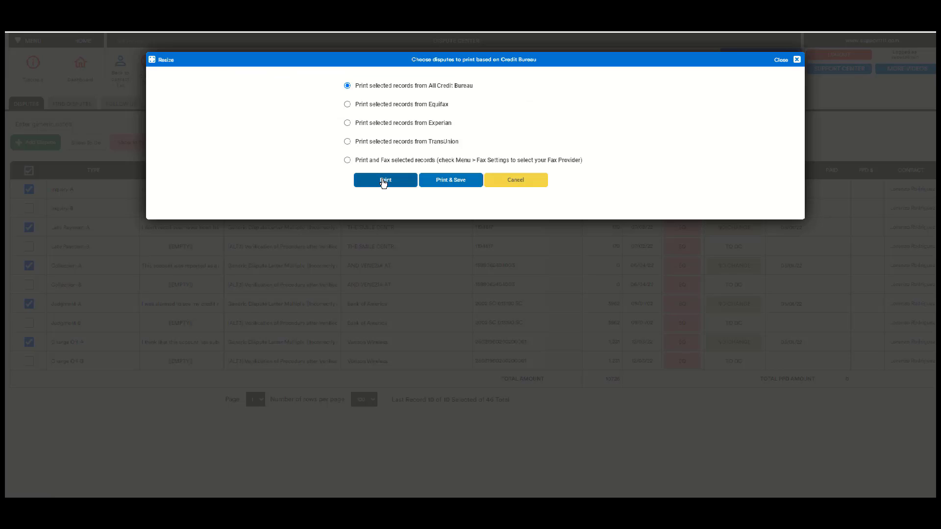
click(385, 181)
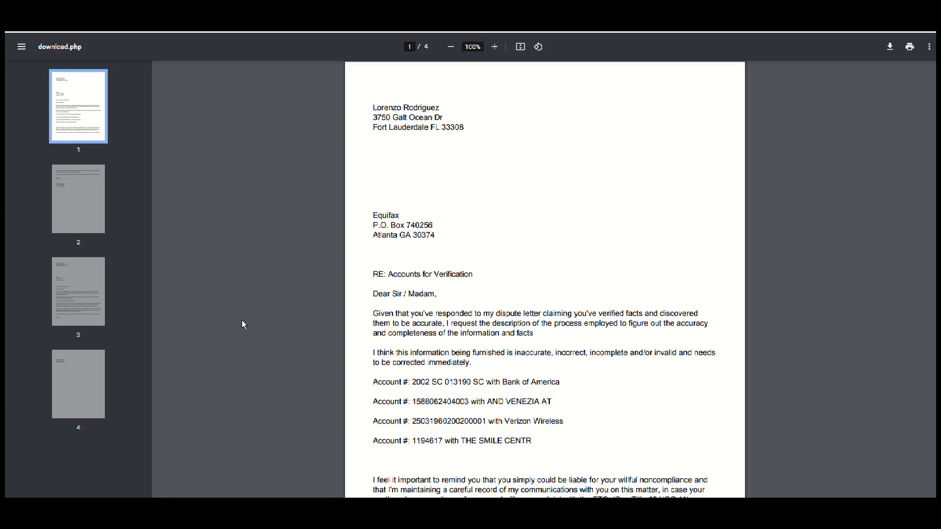
Step: Compare the Equifax letter on page 1 with the Experian letter on page 3, then close the PDF
click(81, 321)
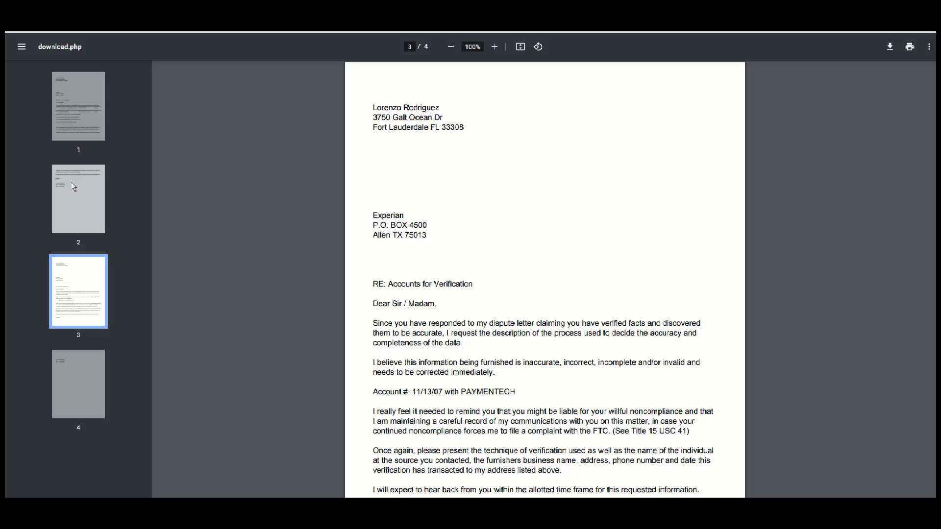
click(83, 105)
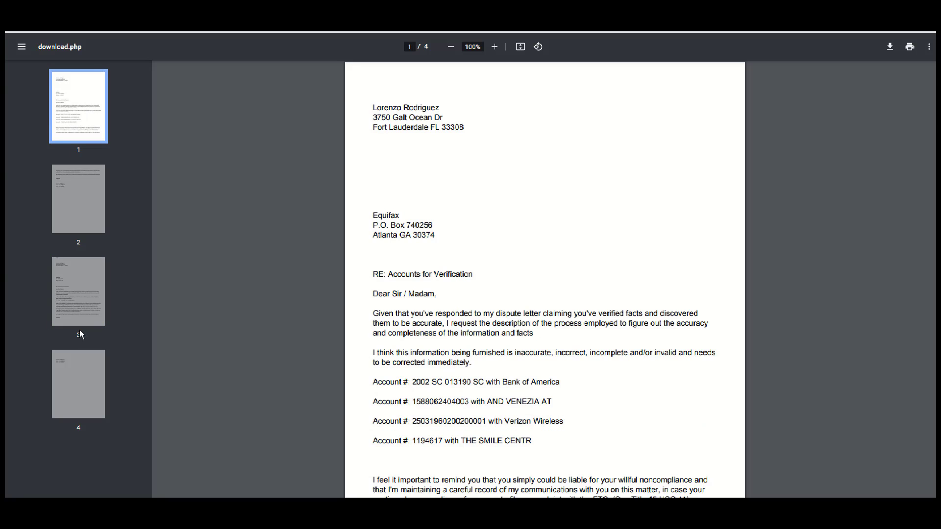
click(77, 315)
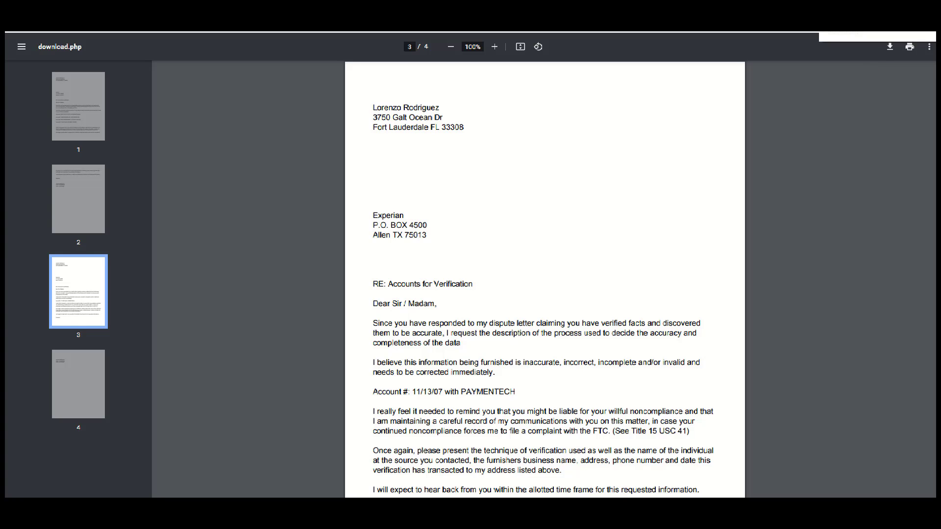
key(ctrl+w)
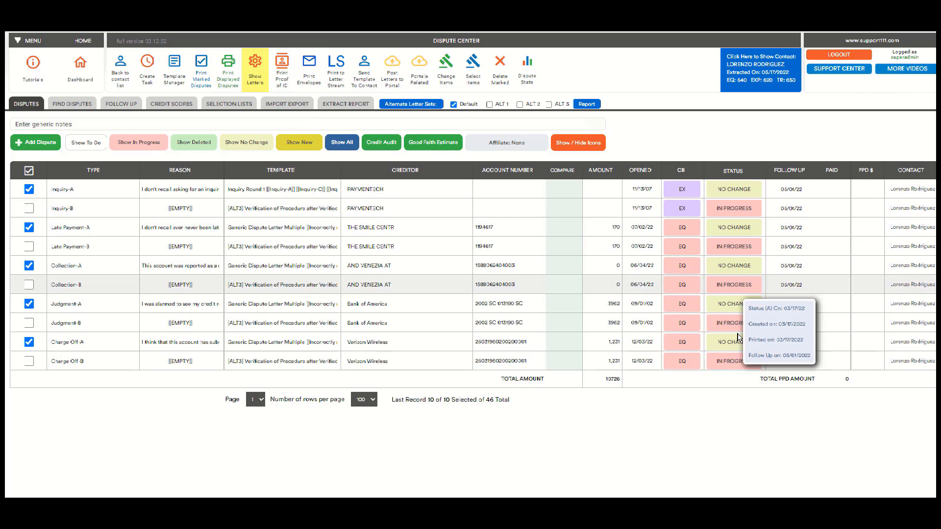
mouse_move(740, 369)
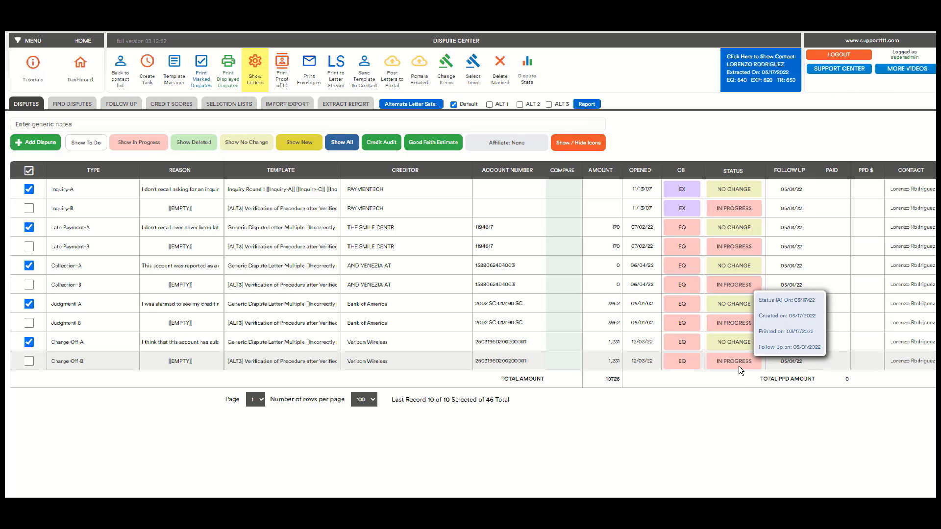